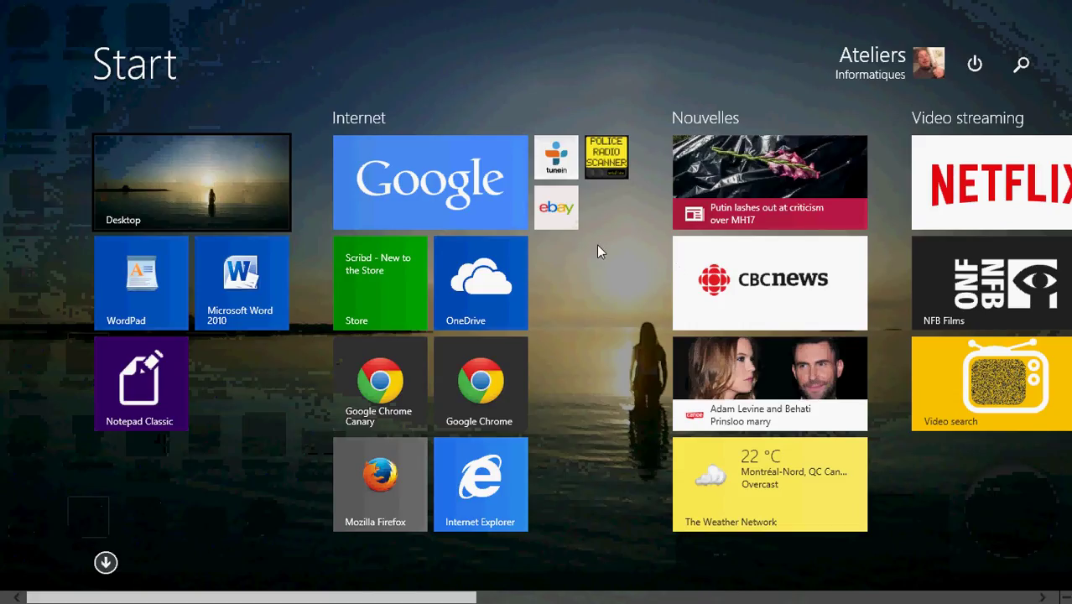
{"action": "key", "text": "super"}
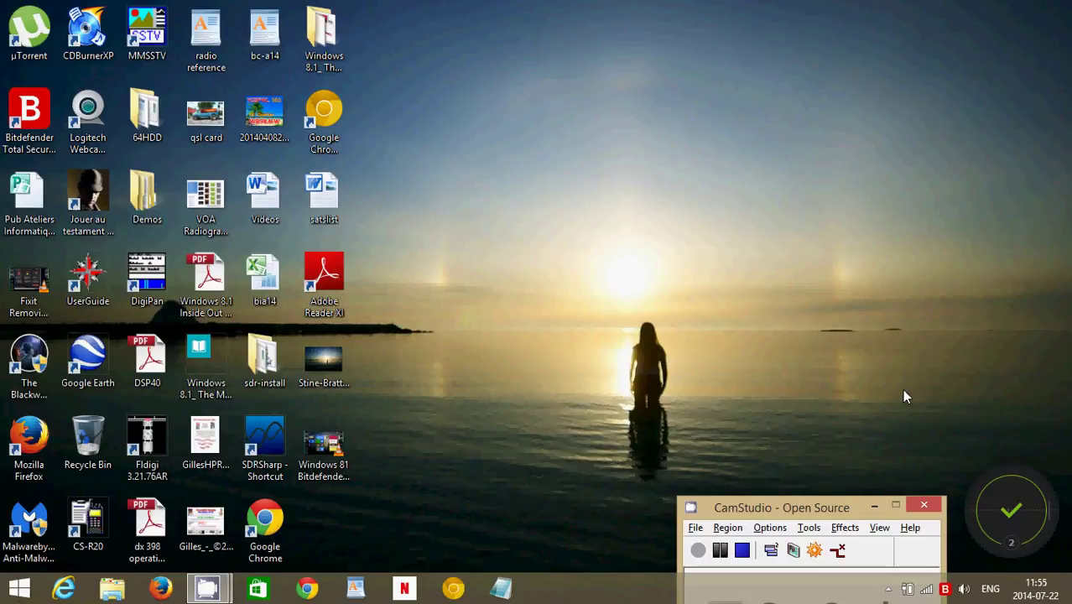
Go from the Windows 8.1 Start screen to the desktop and launch Bitdefender Total Security
{"action": "left_click", "coordinate": [944, 588]}
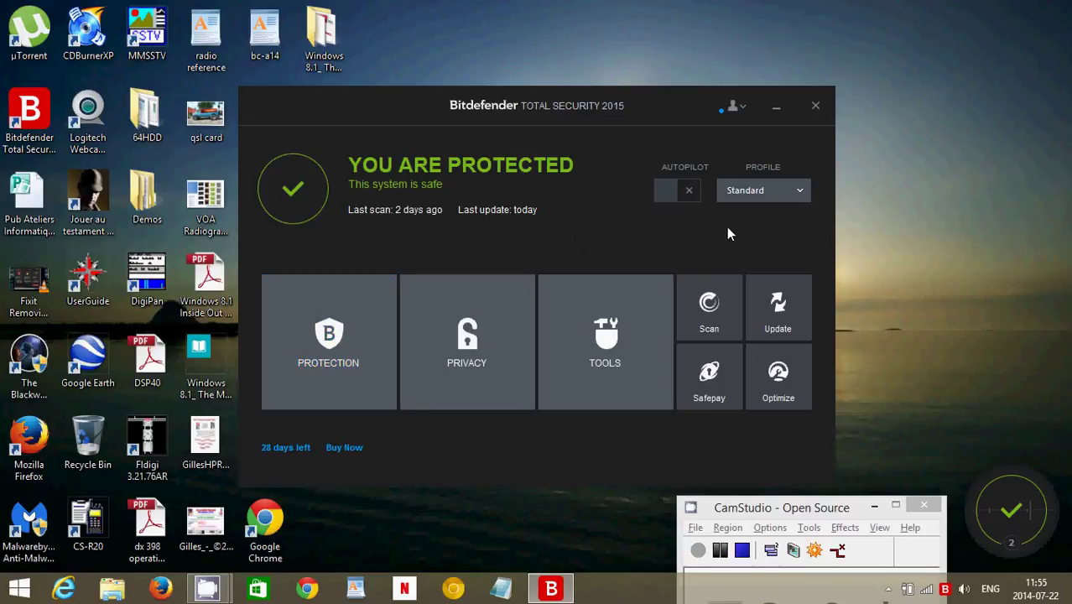
Bring up the Protection panel listing Antivirus, Firewall, Antispam, Web Protection and Intrusion Detection
{"action": "mouse_move", "coordinate": [989, 512]}
Review the Web Protection and Vulnerability settings, returning to the Protection overview after each
{"action": "left_click", "coordinate": [327, 371]}
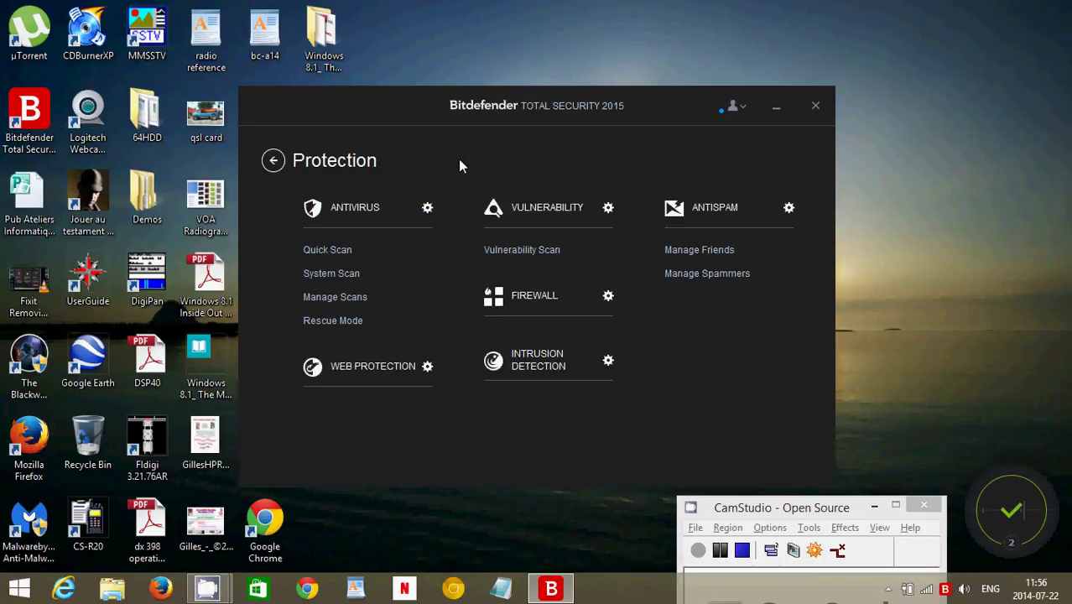
{"action": "left_click", "coordinate": [369, 375]}
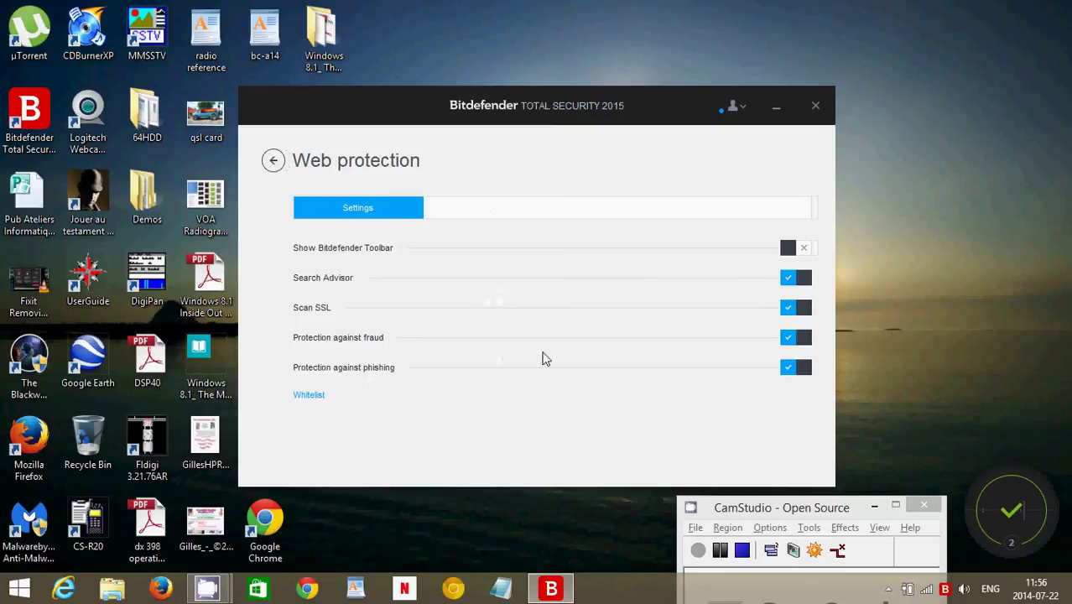
{"action": "left_click", "coordinate": [272, 163]}
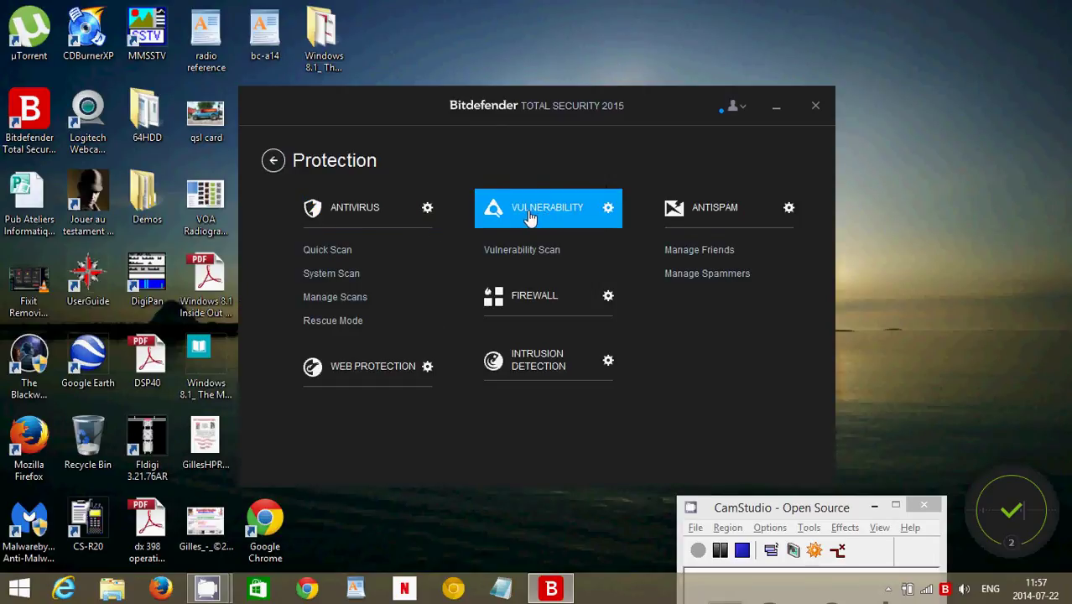
{"action": "left_click", "coordinate": [570, 221]}
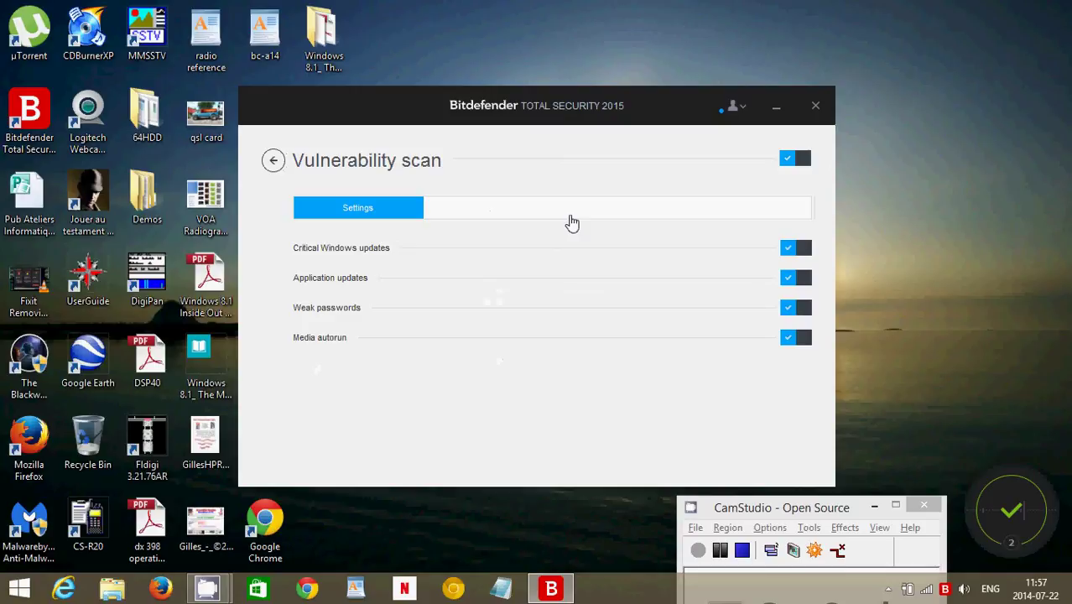
{"action": "left_click", "coordinate": [273, 163]}
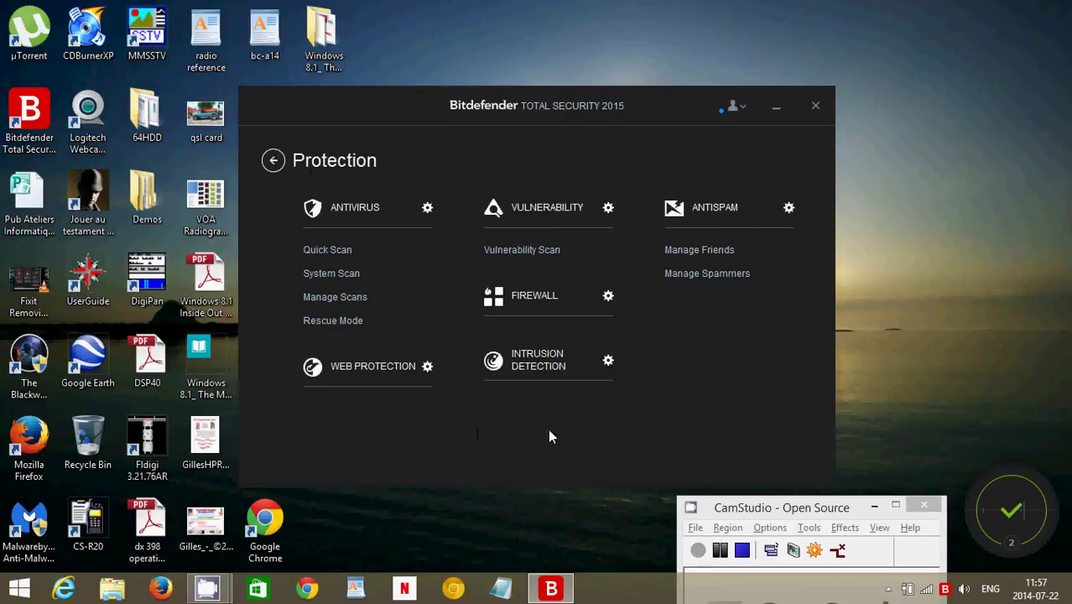
Inspect the Firewall settings, then return through the Protection overview to the main dashboard
{"action": "left_click", "coordinate": [541, 305]}
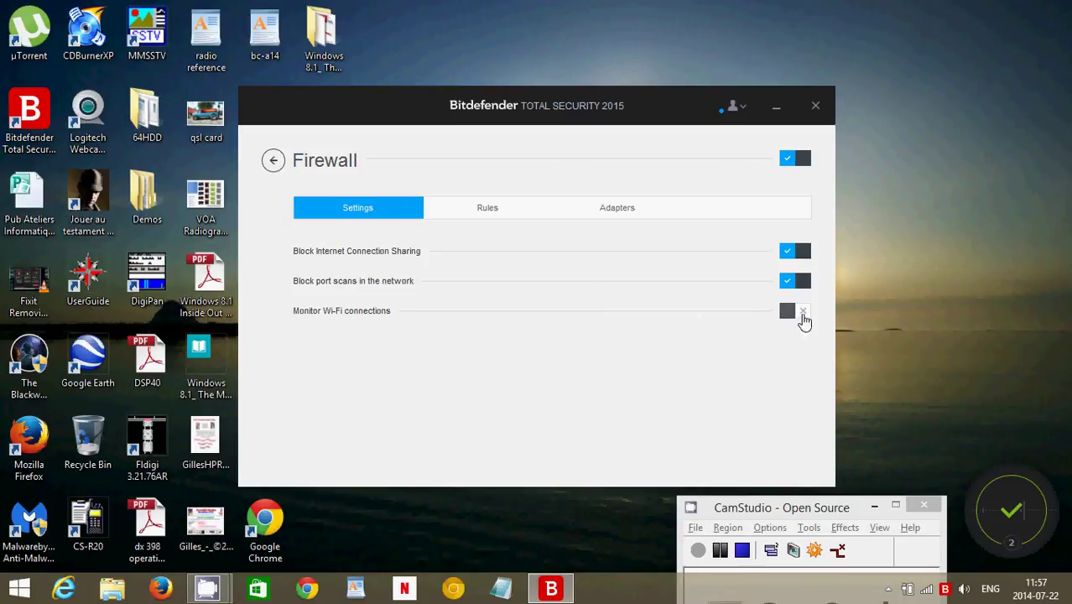
{"action": "left_click", "coordinate": [274, 160]}
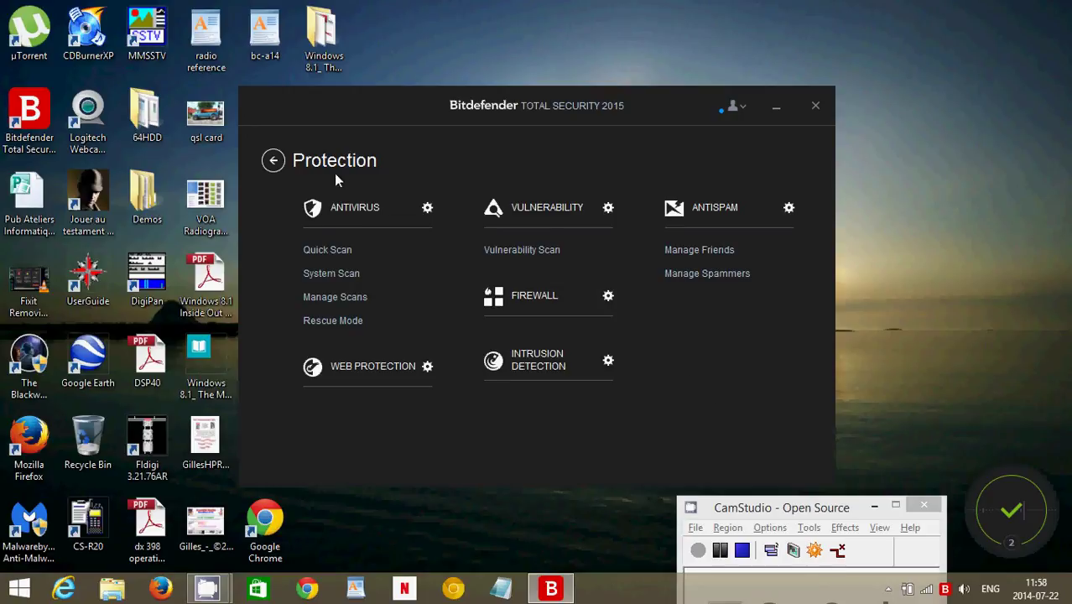
{"action": "left_click", "coordinate": [273, 160]}
Open the Privacy panel with Data Protection, Safepay, File Encryption, Wallet and Parental Control
{"action": "left_click", "coordinate": [451, 379]}
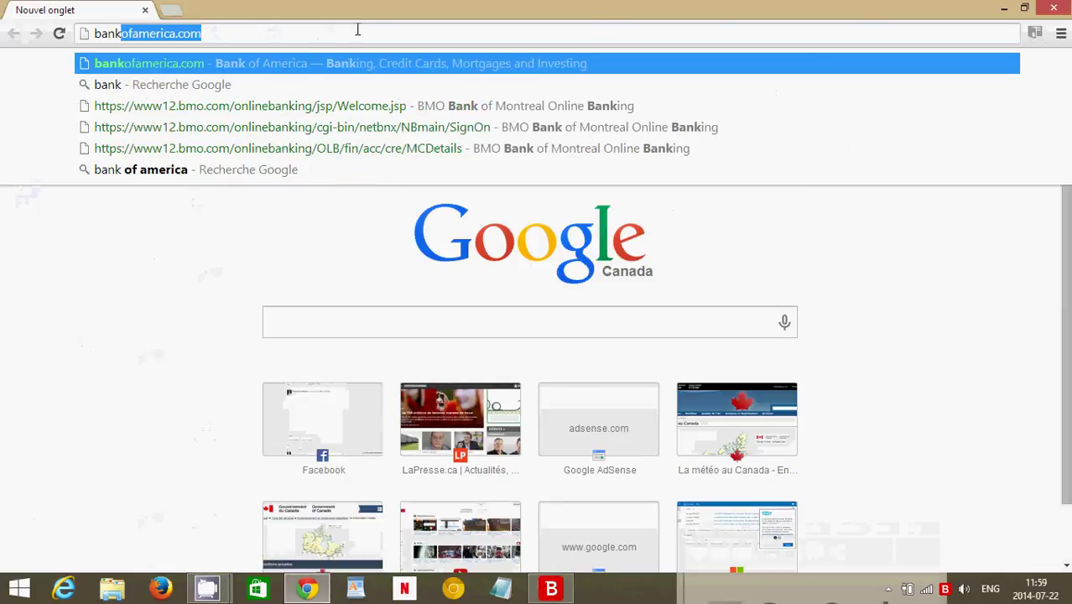
Load bankofamerica.com in Chrome, then close the browser window
{"action": "key", "text": "Return"}
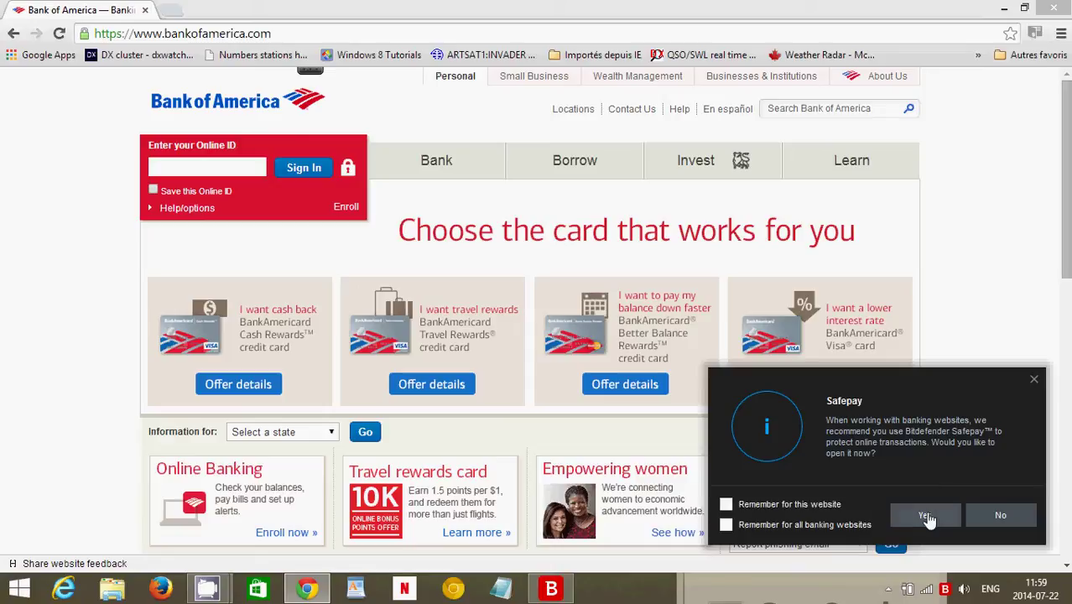
{"action": "left_click", "coordinate": [1055, 8]}
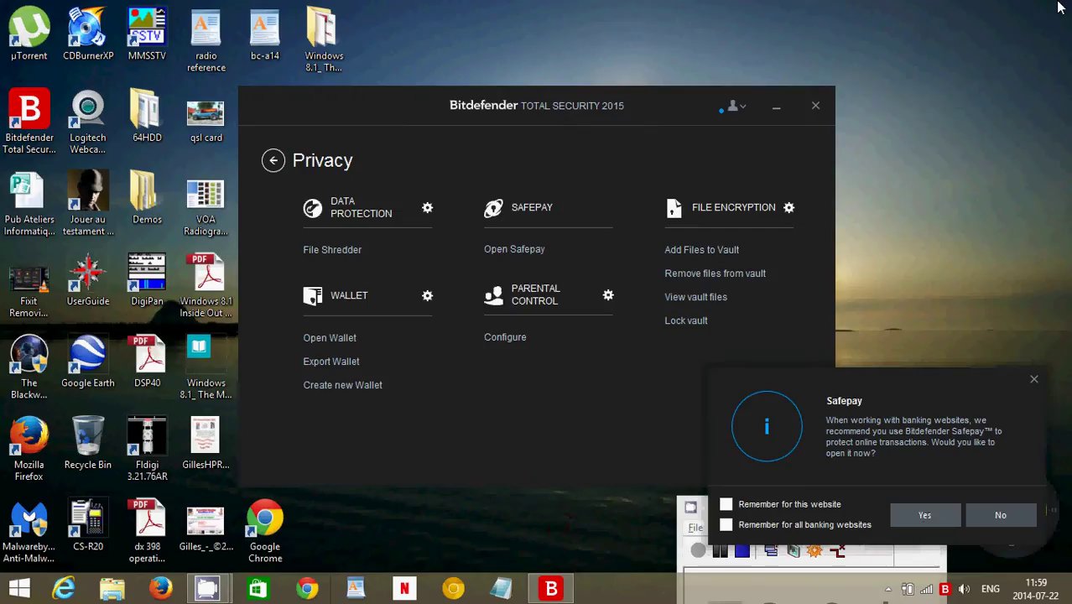
Dismiss the Safepay suggestion and go back to the main dashboard
{"action": "left_click", "coordinate": [1033, 379]}
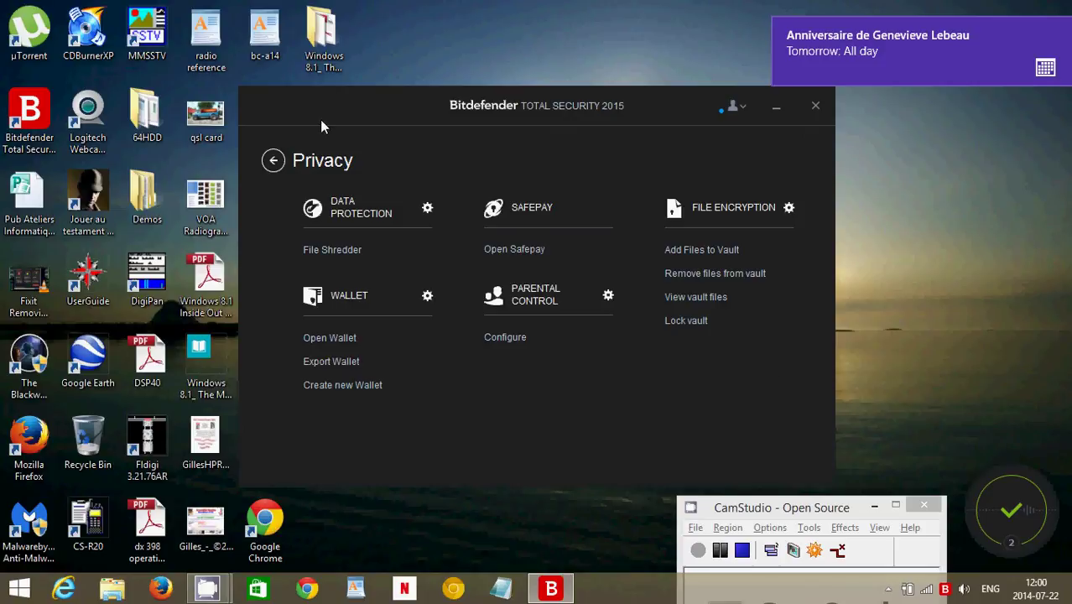
{"action": "left_click", "coordinate": [272, 160]}
From Tools, open the Startup Optimizer and scroll through its startup apps list
{"action": "left_click", "coordinate": [611, 347]}
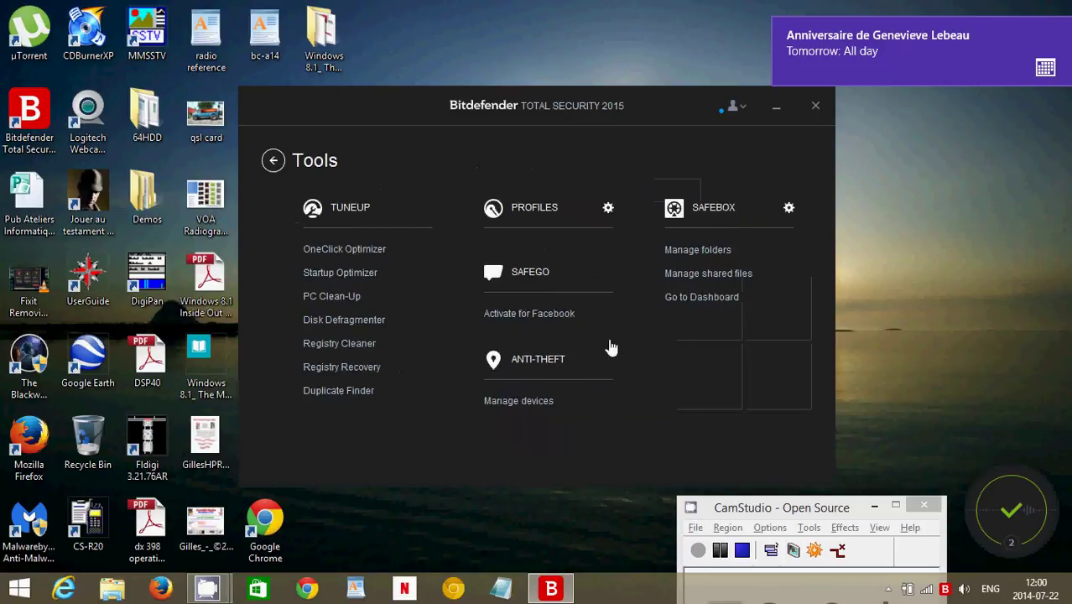
{"action": "left_click", "coordinate": [374, 250]}
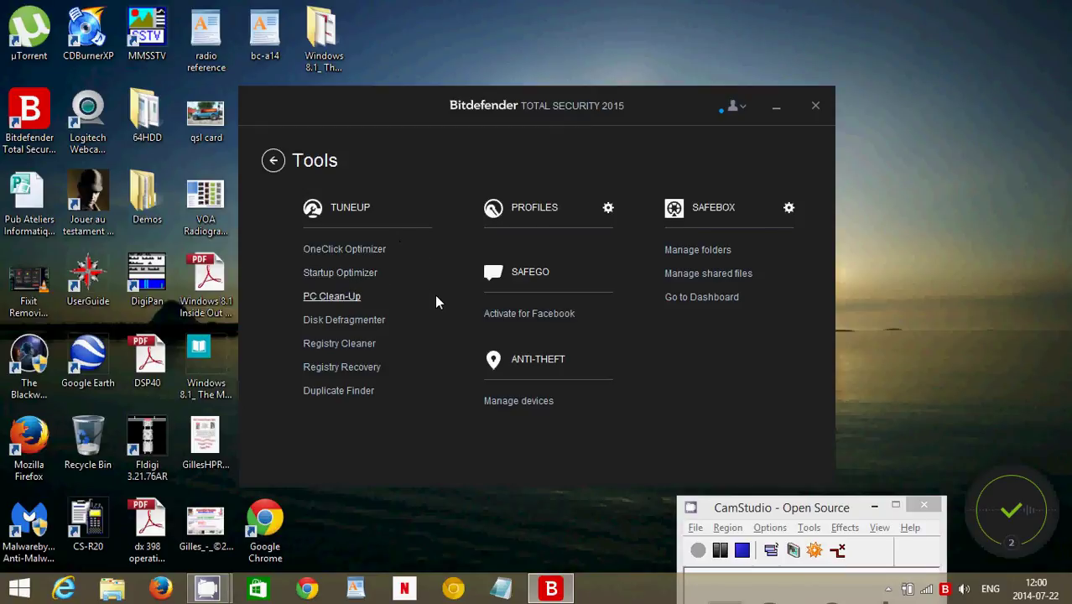
{"action": "left_click", "coordinate": [360, 275]}
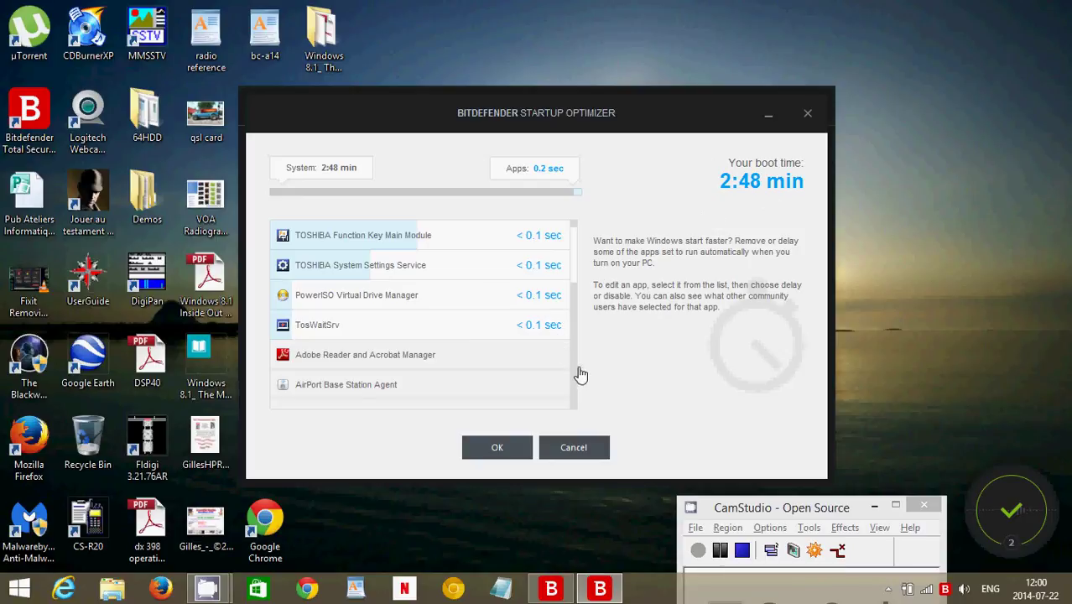
{"action": "scroll", "coordinate": [576, 371], "scroll_direction": "down", "scroll_amount": 3}
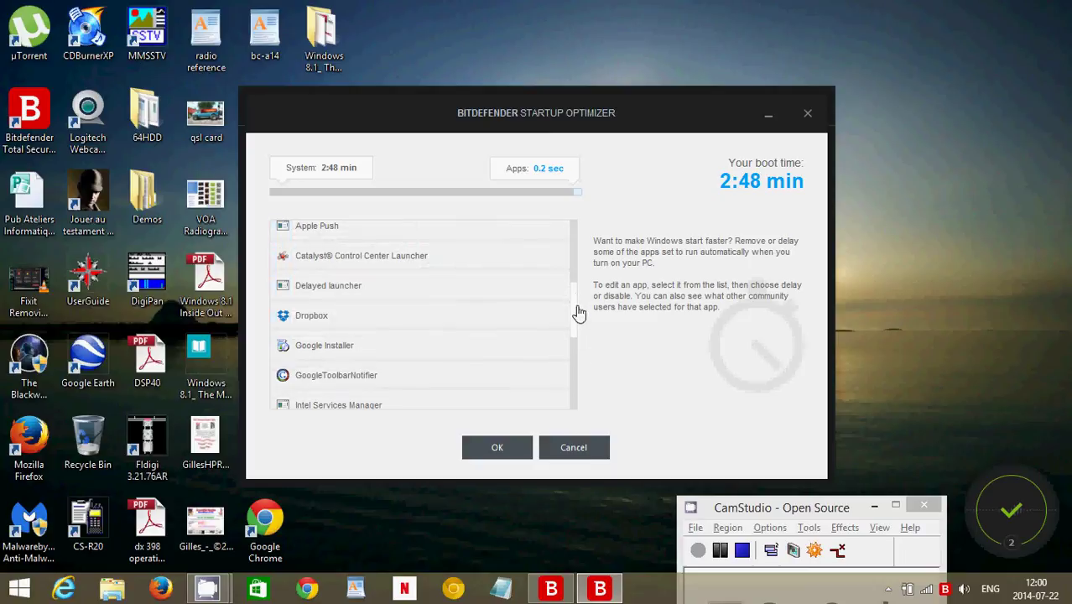
{"action": "scroll", "coordinate": [574, 318], "scroll_direction": "down", "scroll_amount": 3}
{"action": "scroll", "coordinate": [571, 369], "scroll_direction": "down", "scroll_amount": 1}
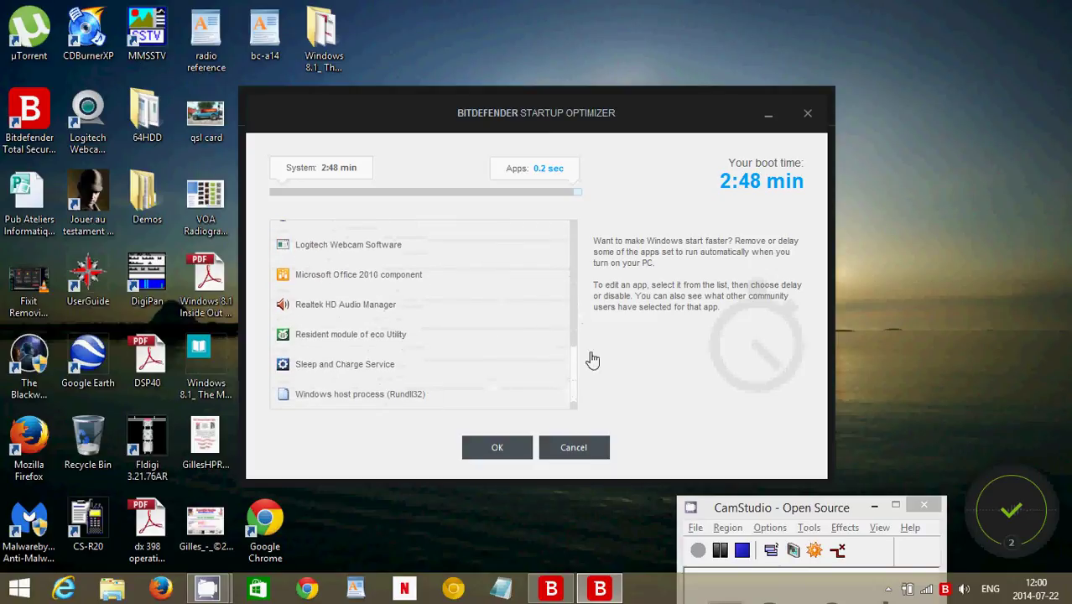
Cancel the Startup Optimizer without changes and return from Tools to the dashboard
{"action": "left_click", "coordinate": [582, 453]}
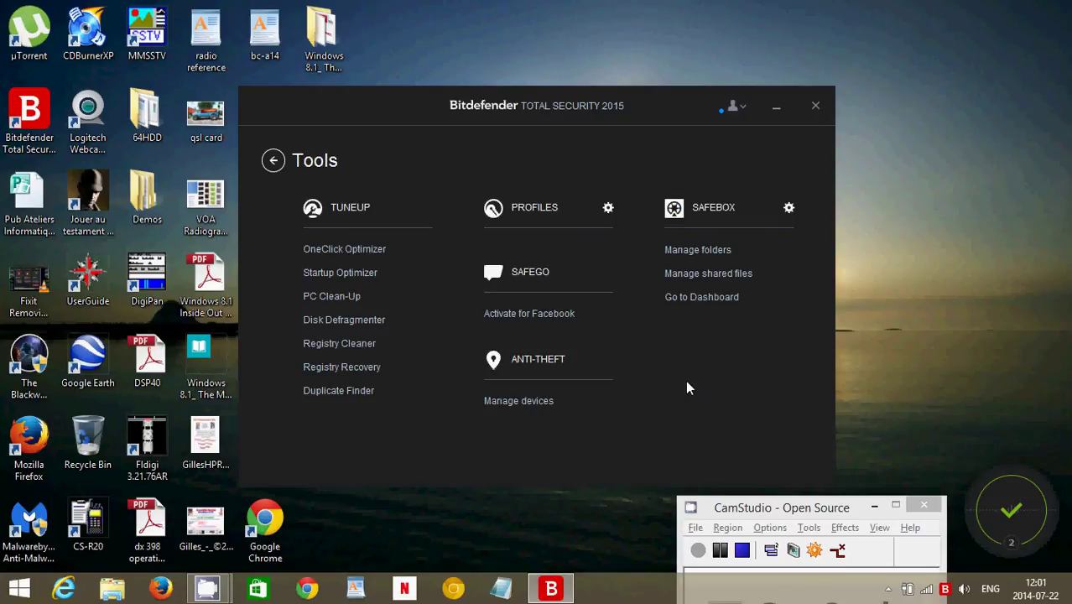
{"action": "left_click", "coordinate": [272, 161]}
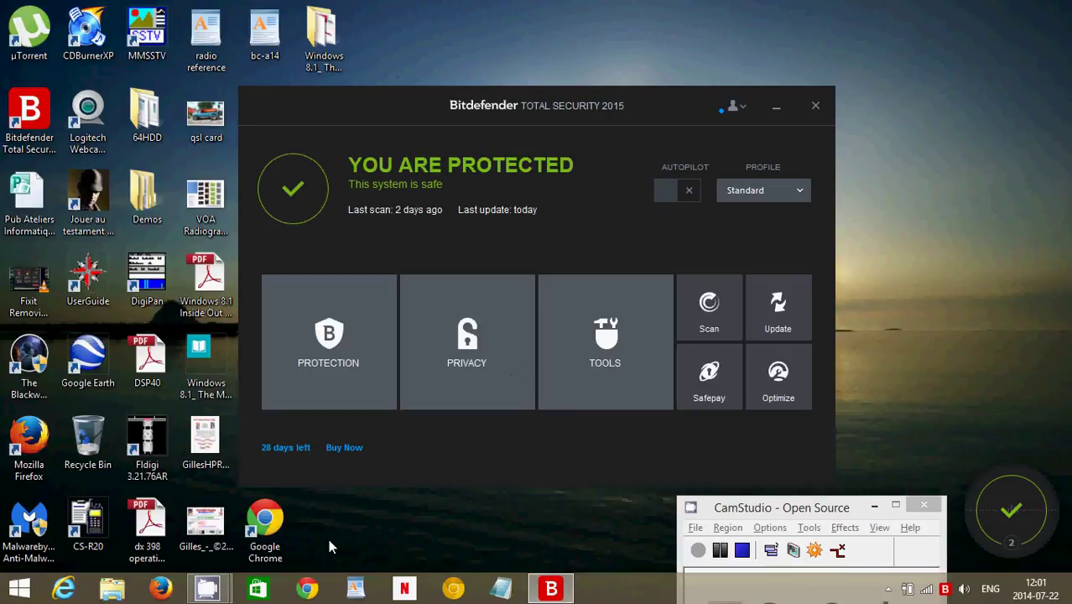
Search Google in Chrome for 'malwarebytes'
{"action": "left_click", "coordinate": [307, 588]}
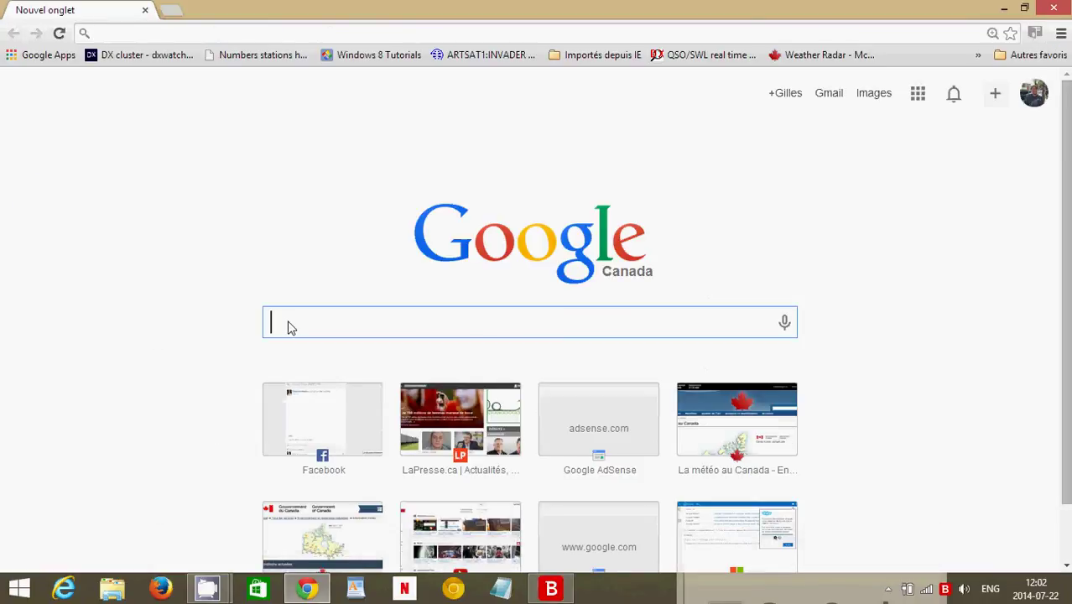
{"action": "type", "text": "malwarebytes"}
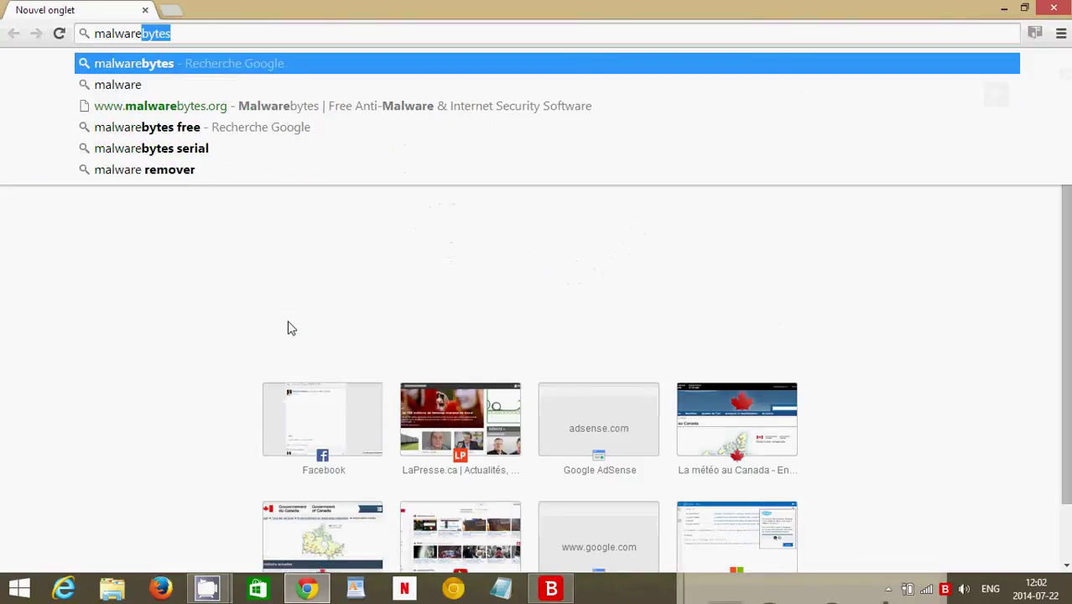
{"action": "key", "text": "Return"}
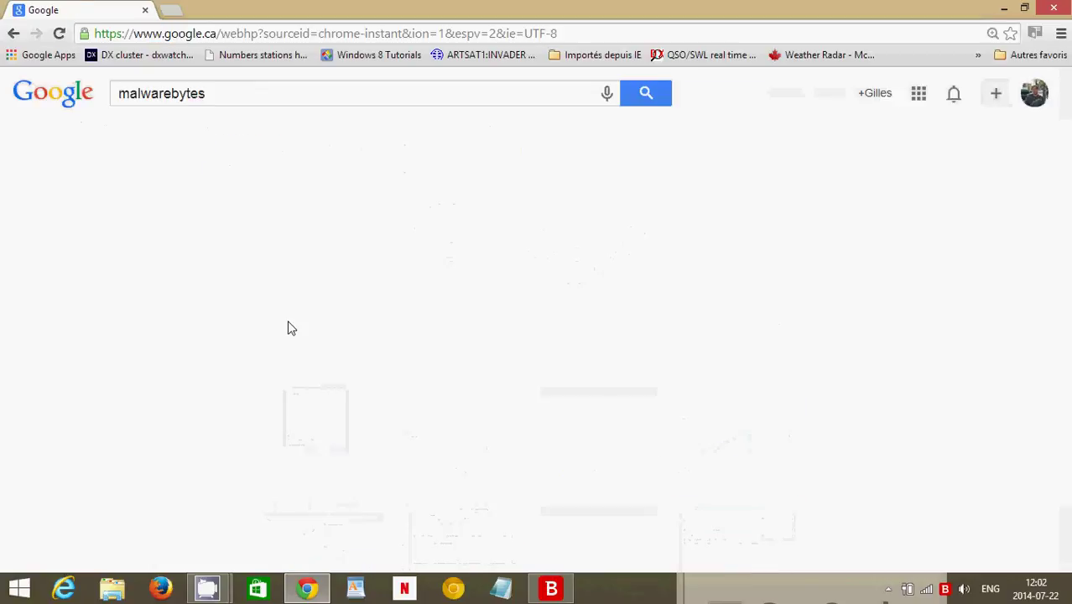
{"action": "mouse_move", "coordinate": [136, 228]}
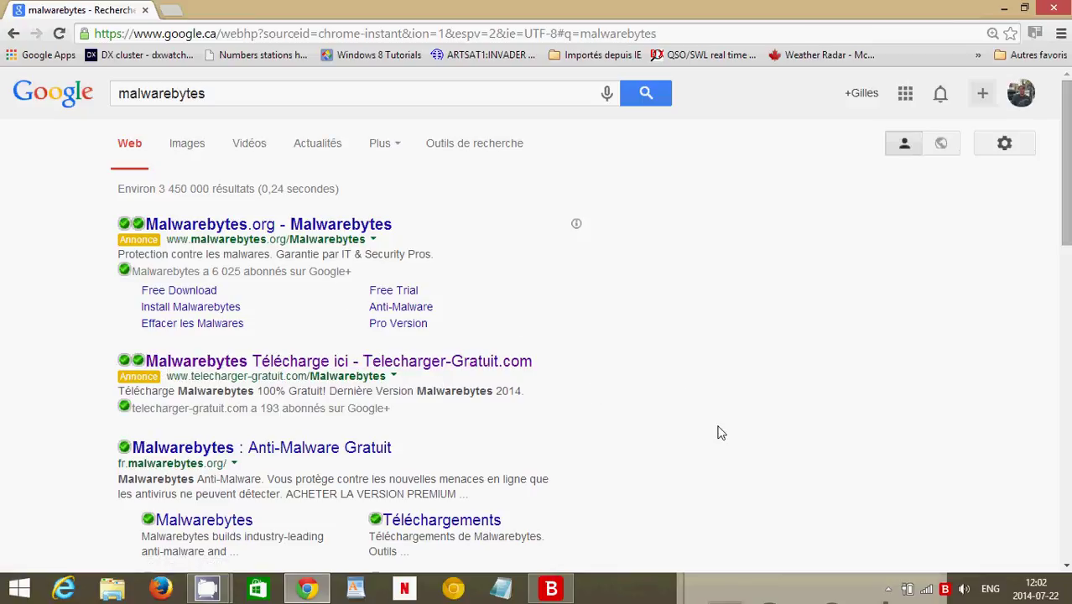
Try the Malwarebytes download from the Telecharger-Gratuit ad, see Bitdefender block it, and return to the results
{"action": "left_click", "coordinate": [257, 360]}
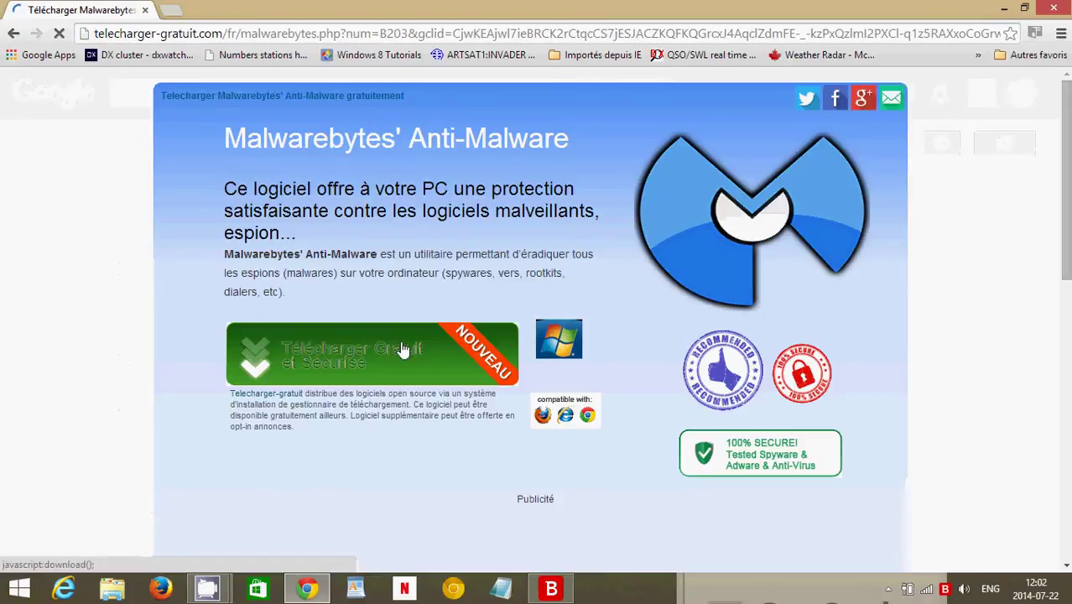
{"action": "left_click", "coordinate": [339, 362]}
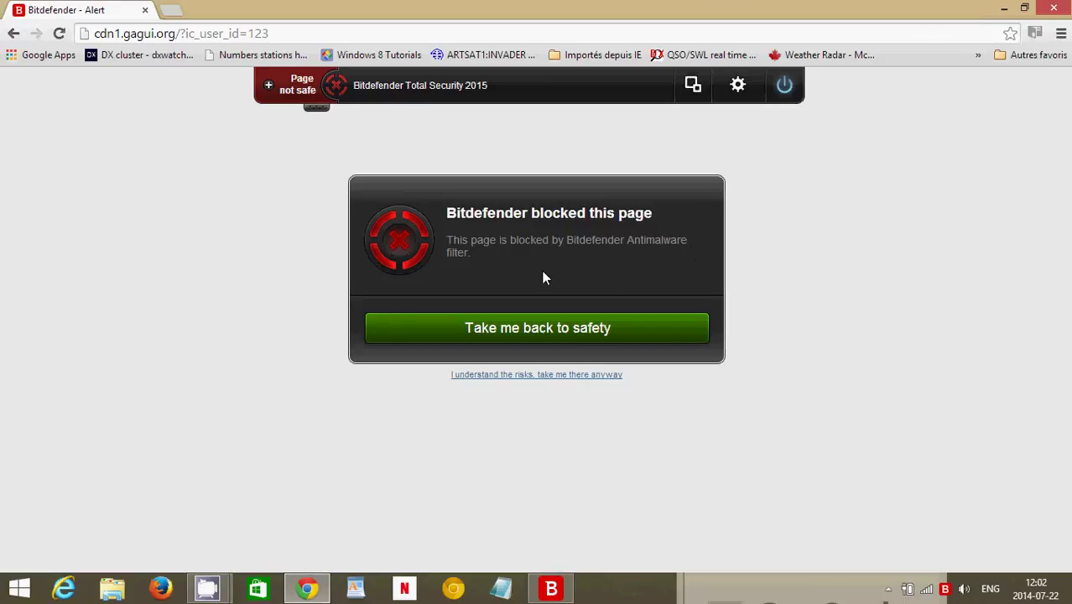
{"action": "left_click", "coordinate": [14, 34]}
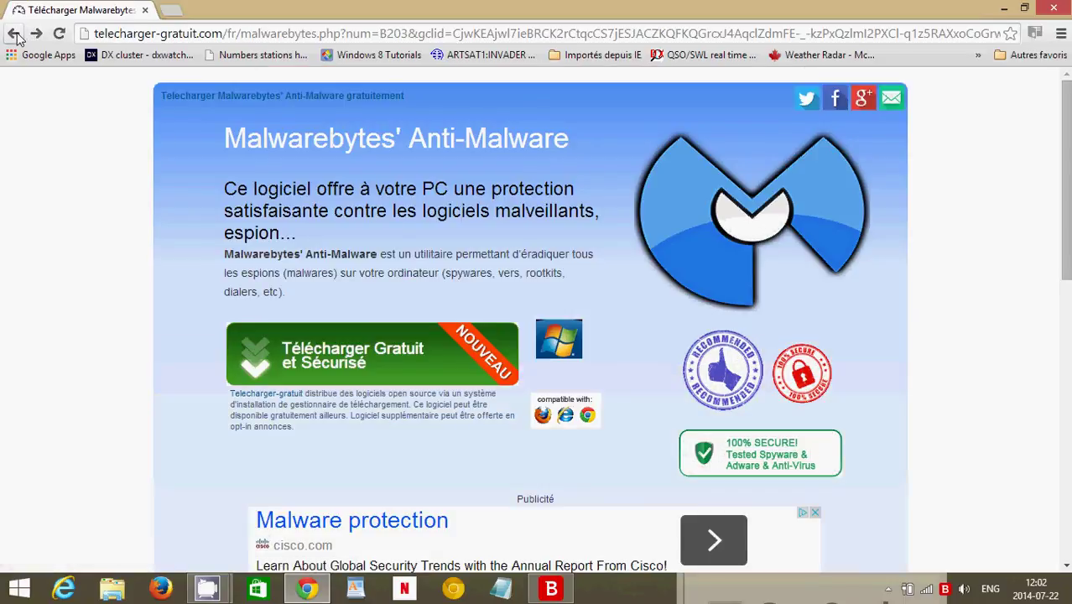
{"action": "left_click", "coordinate": [14, 34]}
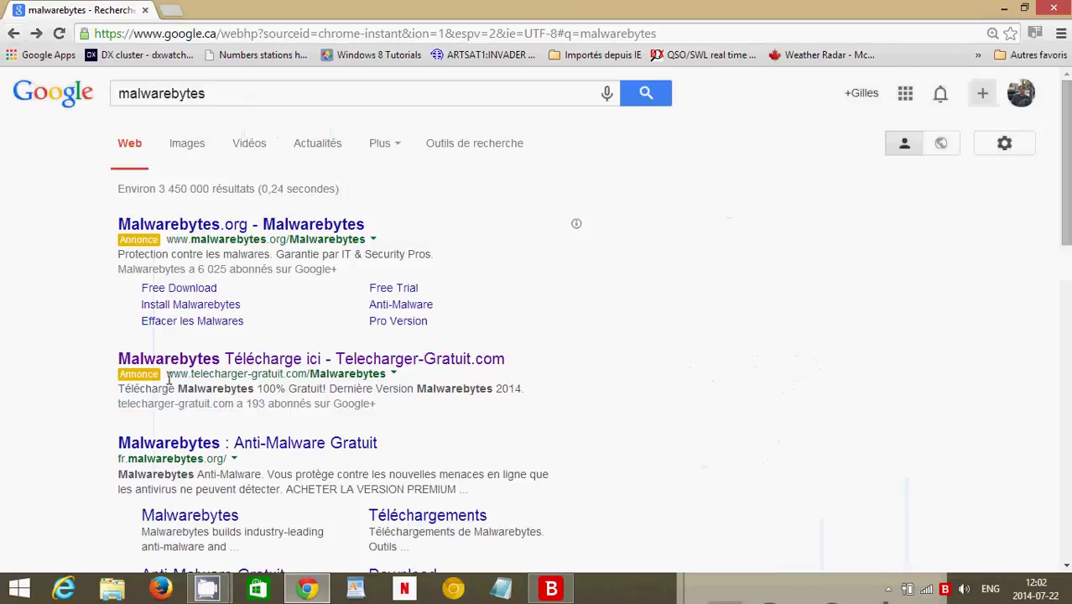
{"action": "mouse_move", "coordinate": [140, 360]}
{"action": "scroll", "coordinate": [193, 361], "scroll_direction": "down", "scroll_amount": 2}
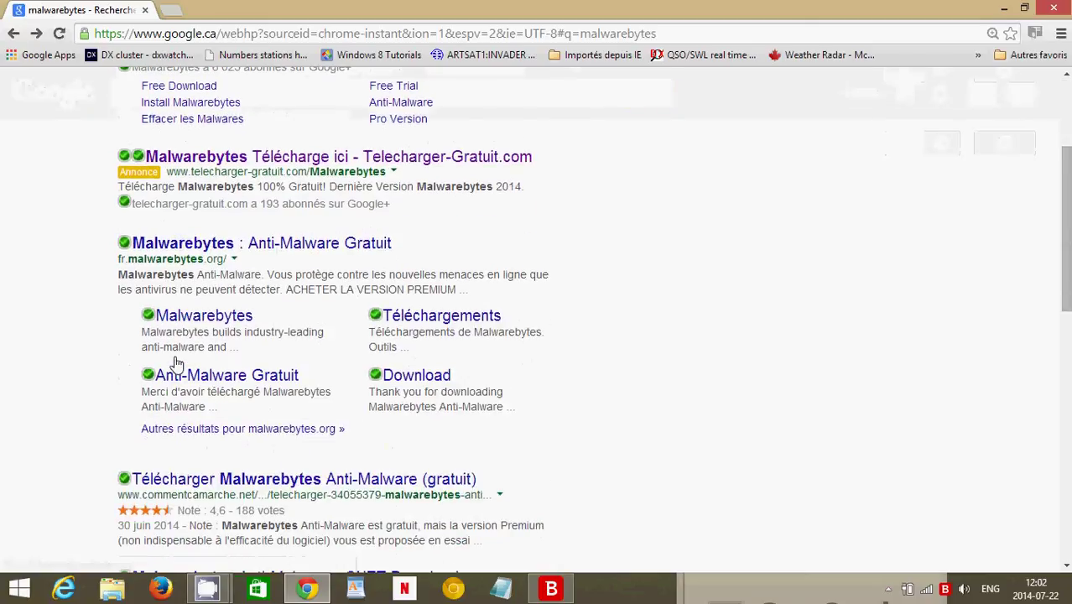
{"action": "scroll", "coordinate": [736, 307], "scroll_direction": "down", "scroll_amount": 3}
{"action": "scroll", "coordinate": [733, 307], "scroll_direction": "up", "scroll_amount": 5}
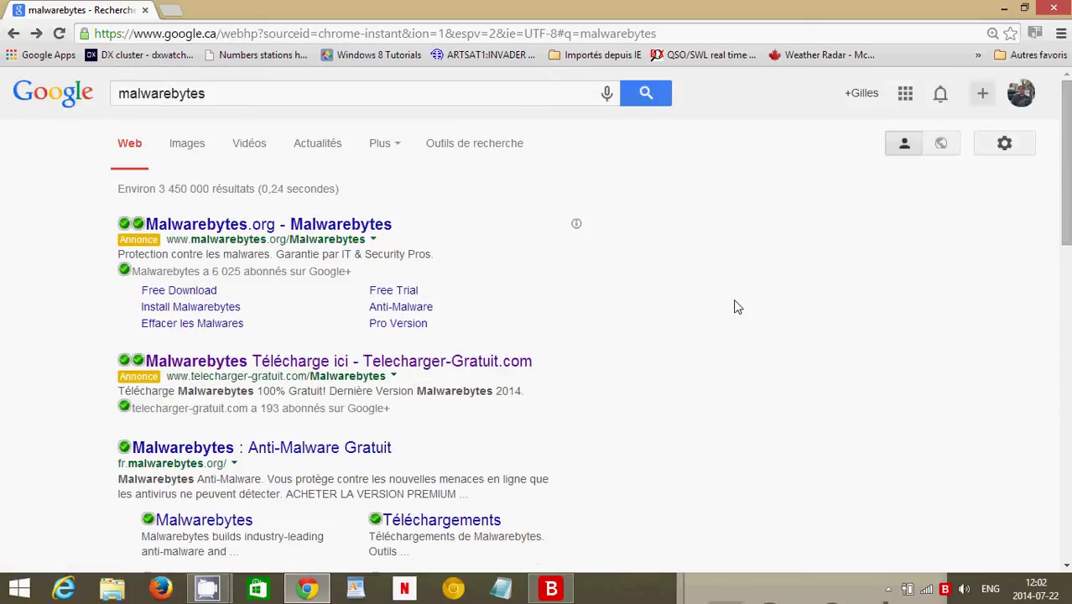
Close the Google Chrome window
{"action": "left_click", "coordinate": [1050, 9]}
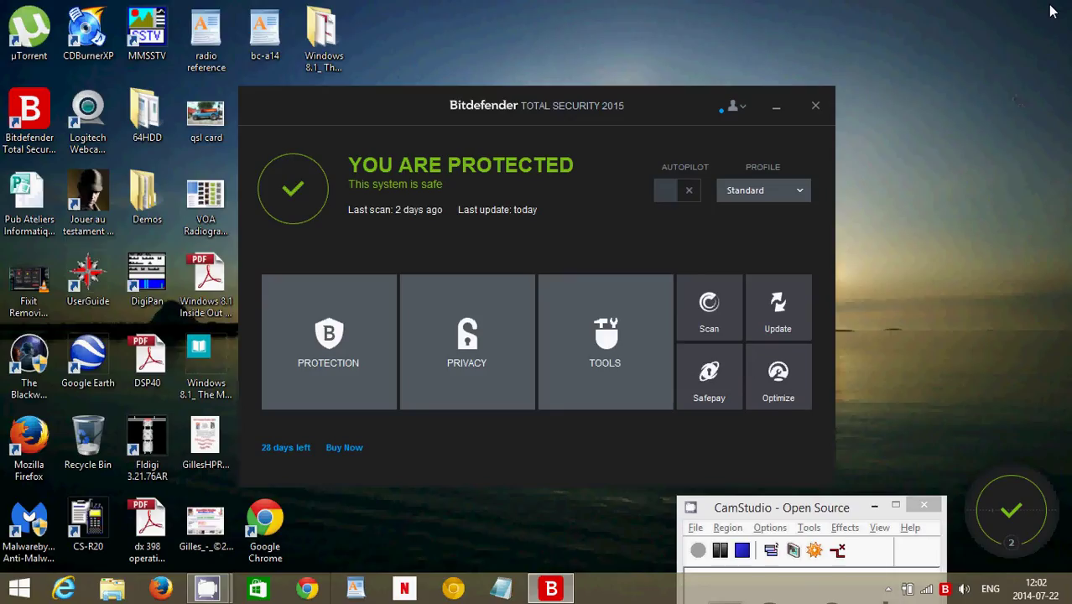
Drag the Bitdefender dashboard window further to the right
{"action": "left_click_drag", "start_coordinate": [675, 106], "coordinate": [787, 93]}
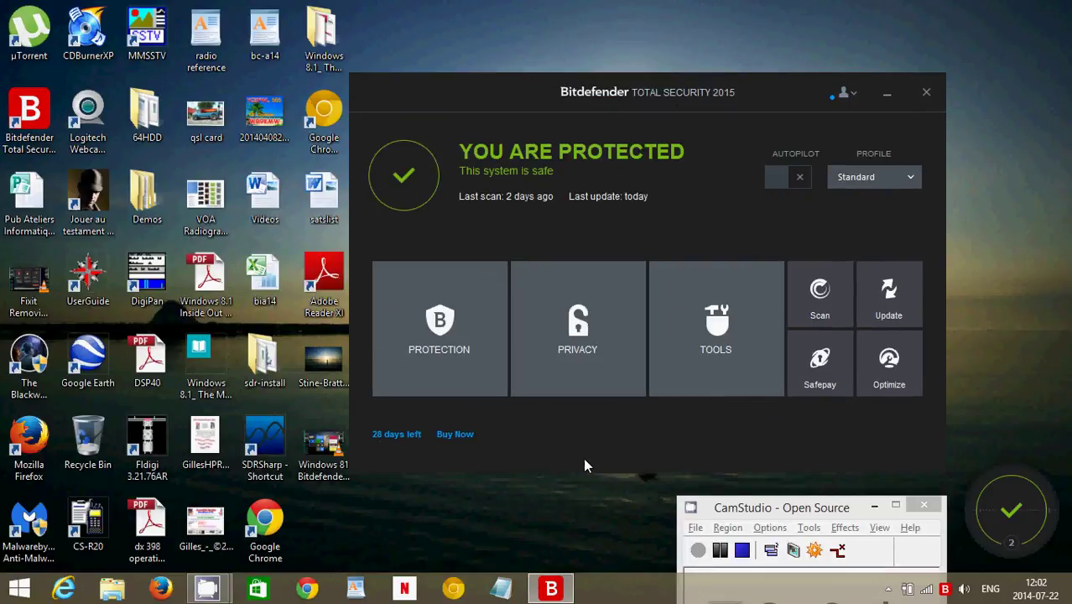